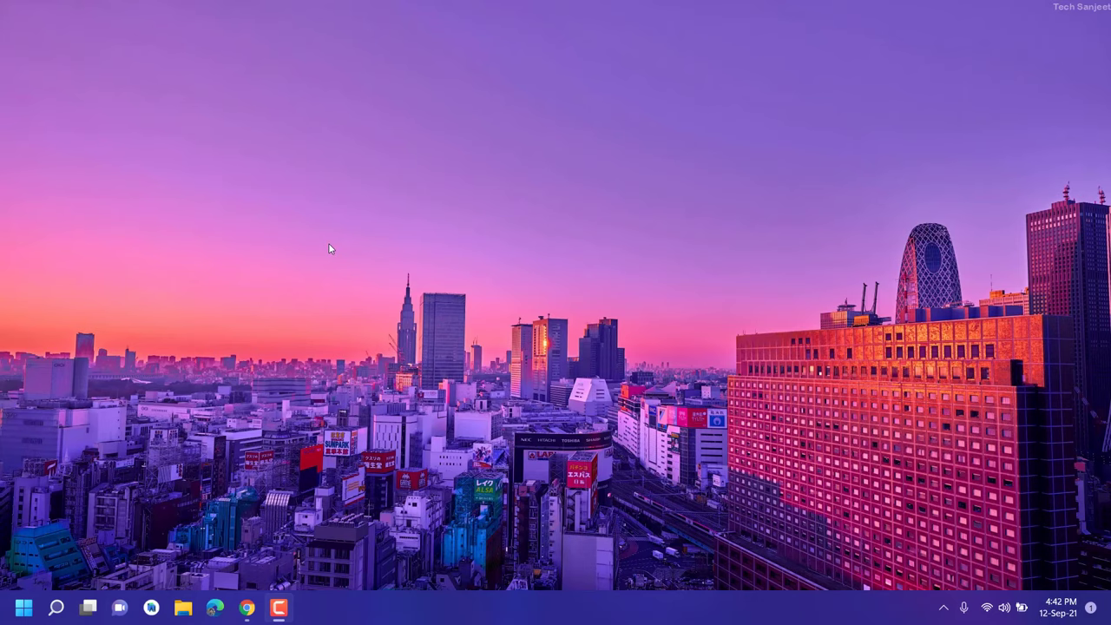
Step: Check the memory usage of running processes in Task Manager and close it
key(ctrl+shift+Escape)
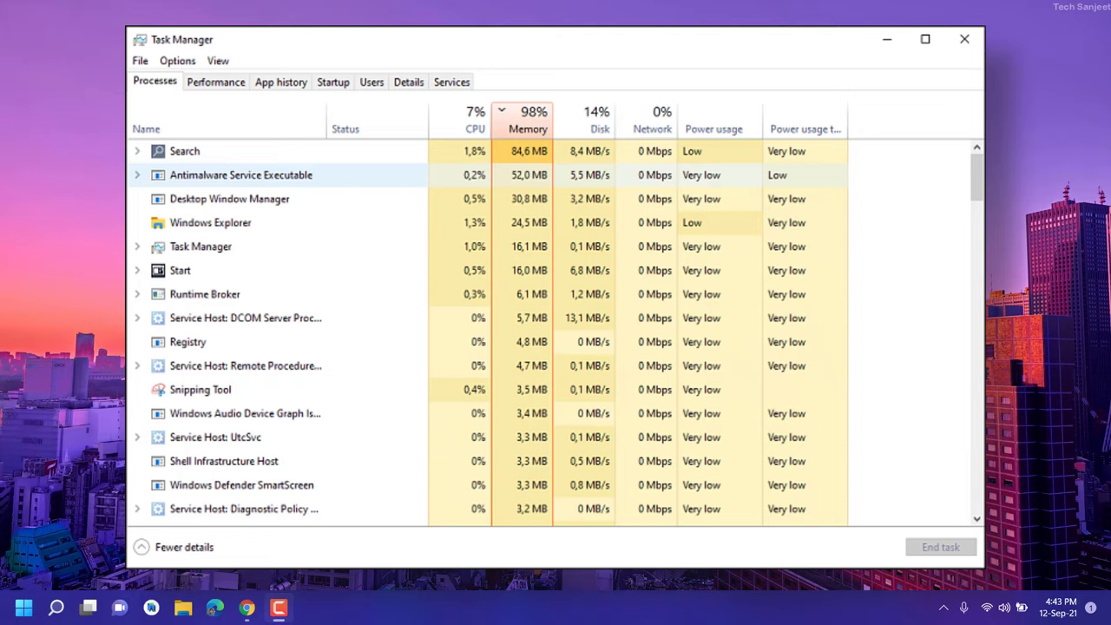
key(alt+F4)
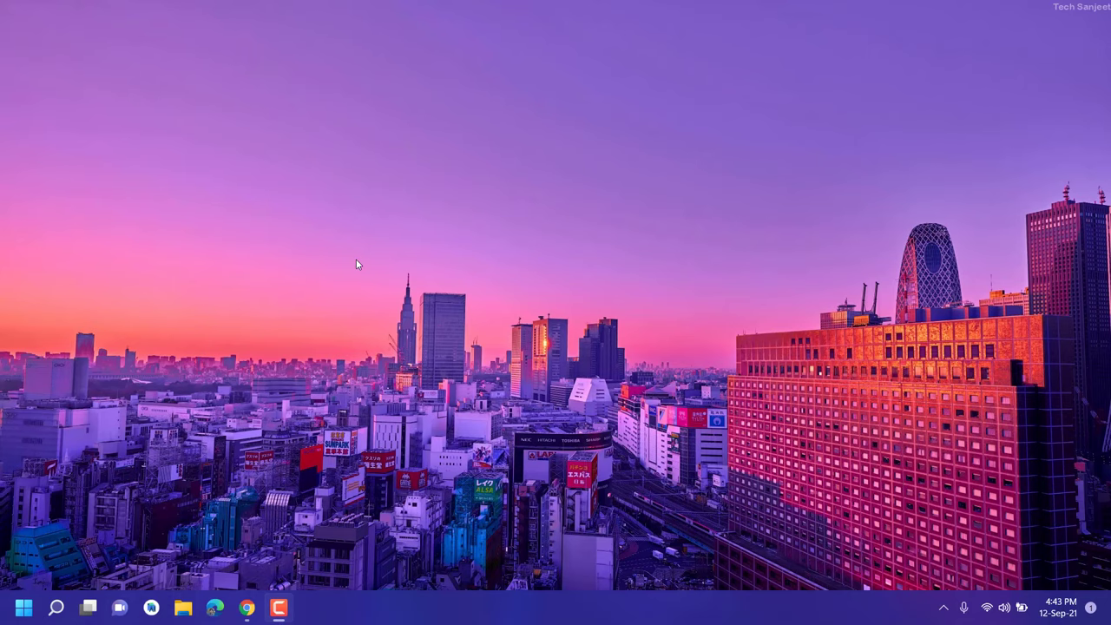
Step: In the advanced performance options, turn off automatic paging file management for all drives and choose a custom size for drive C:
key(super+i)
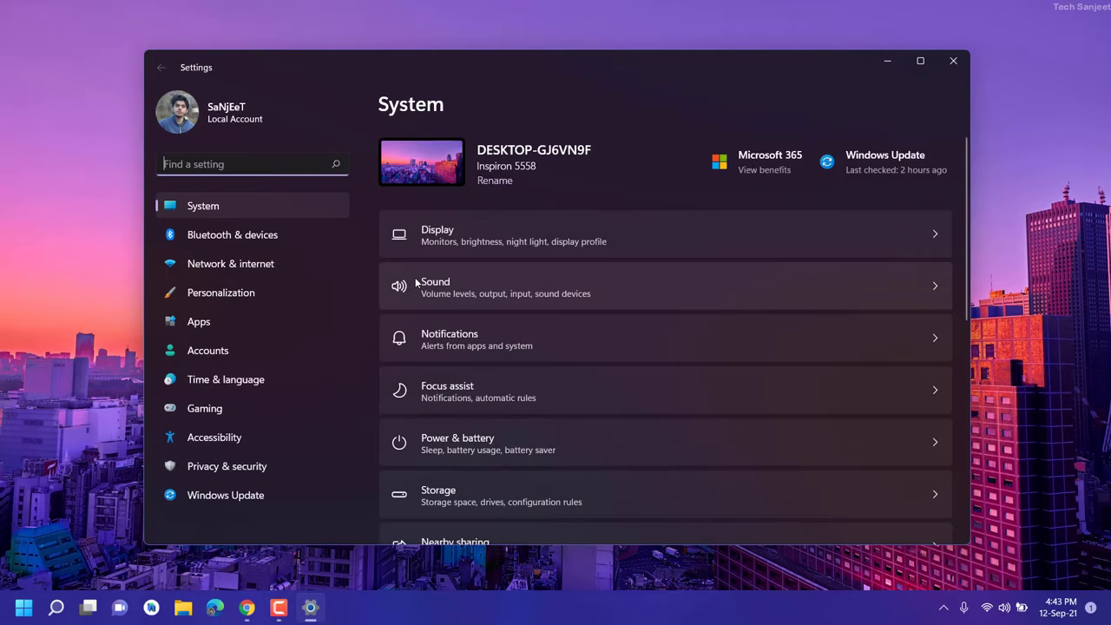
scroll(500, 406, down, 5)
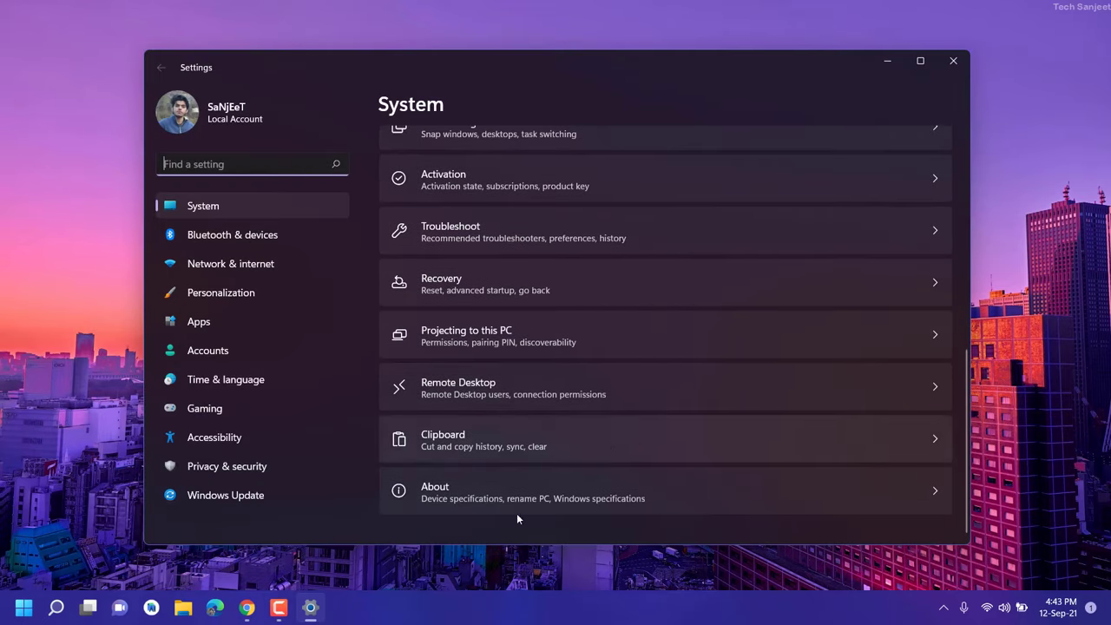
click(524, 498)
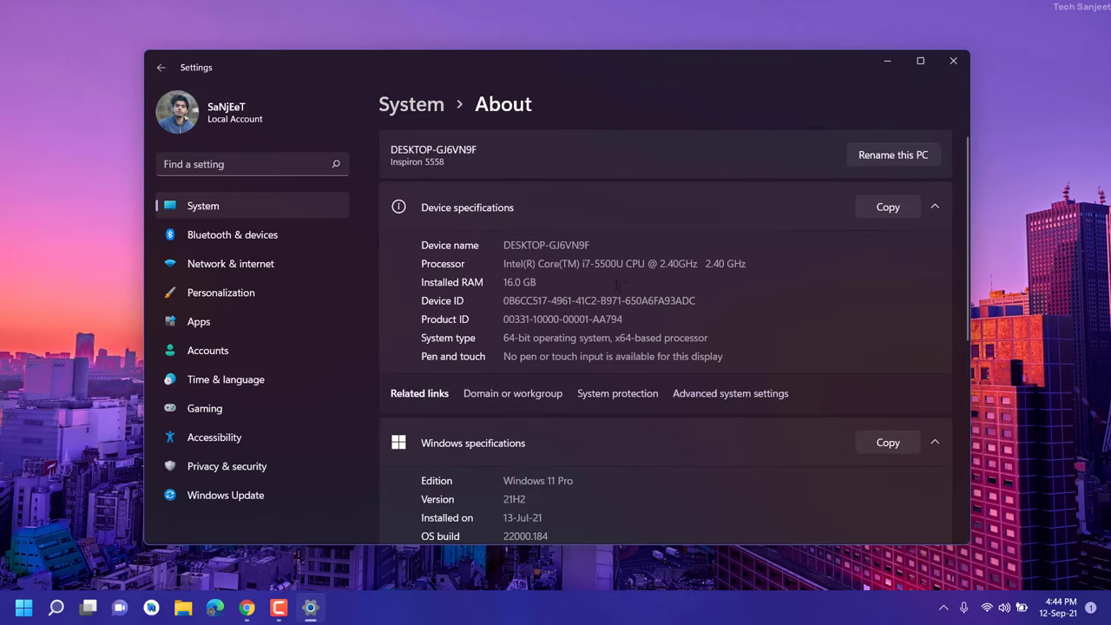
click(281, 152)
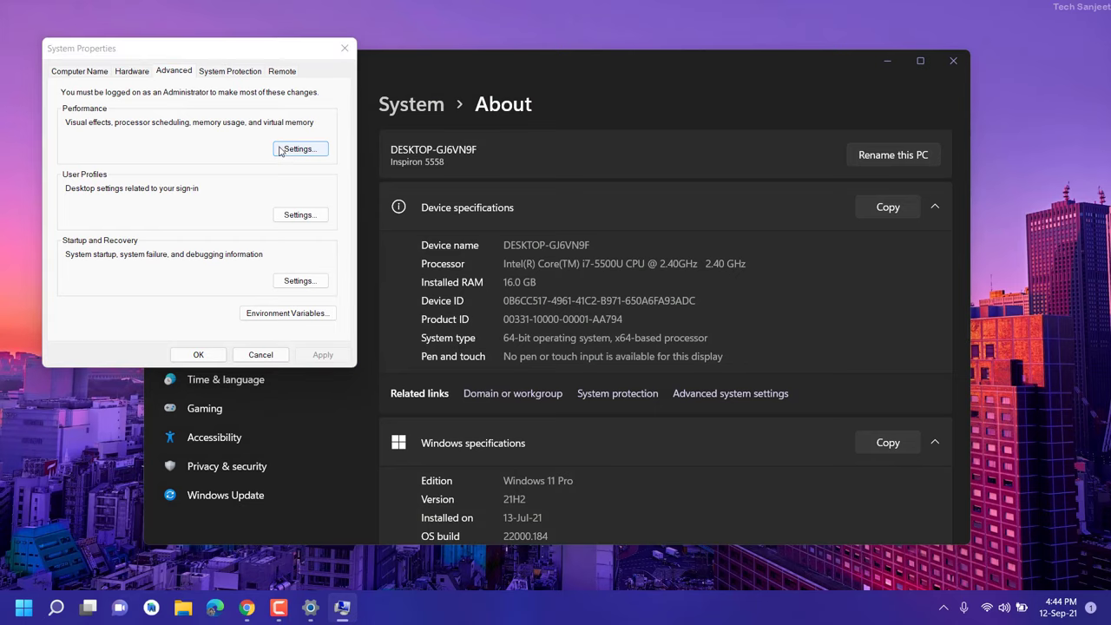
click(141, 126)
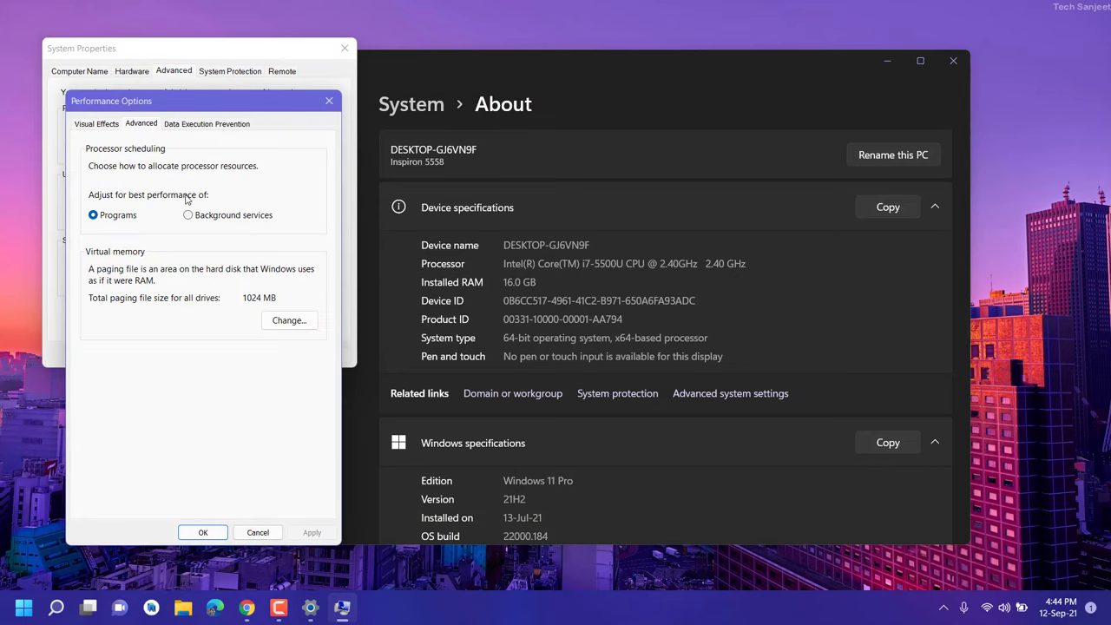
click(279, 321)
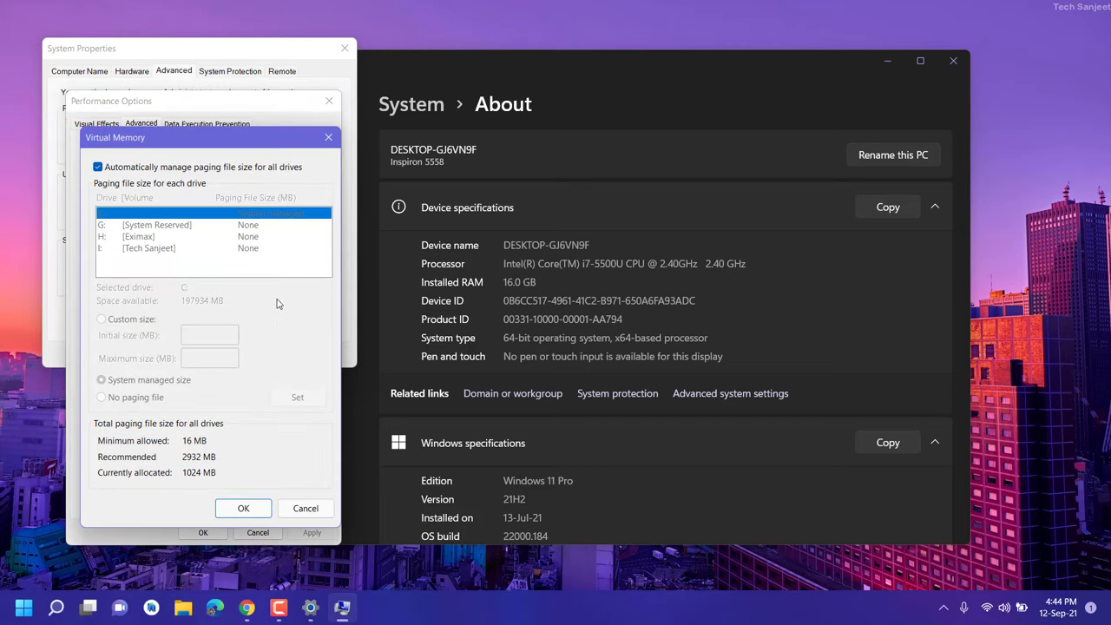
click(98, 169)
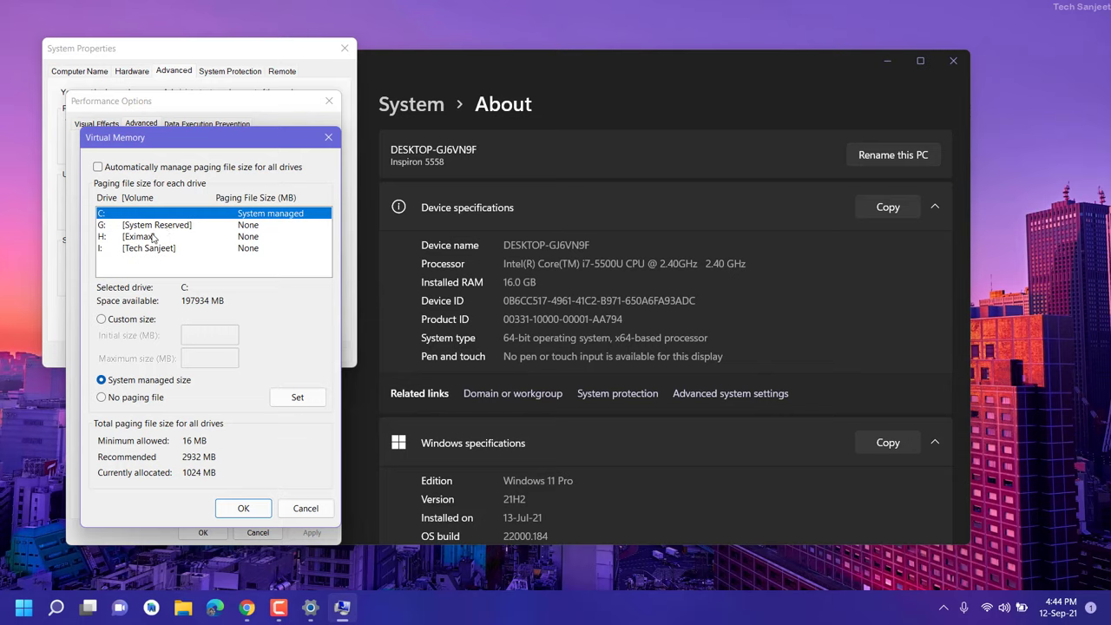
click(115, 321)
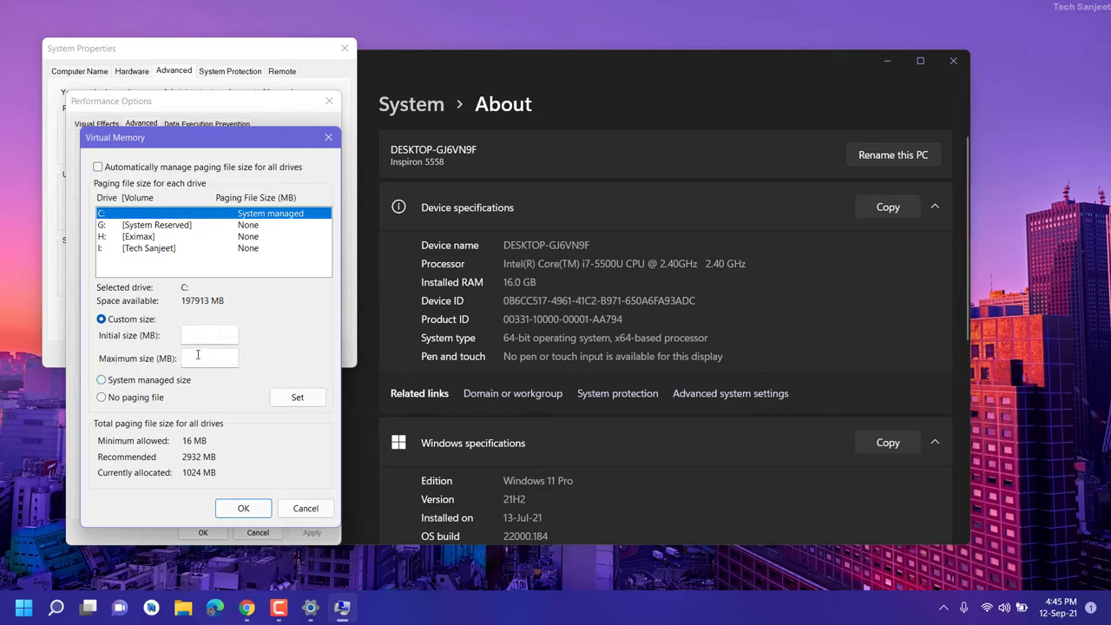
Step: Open Calculator and multiply 1024 by 16 to convert the installed RAM to megabytes
click(21, 610)
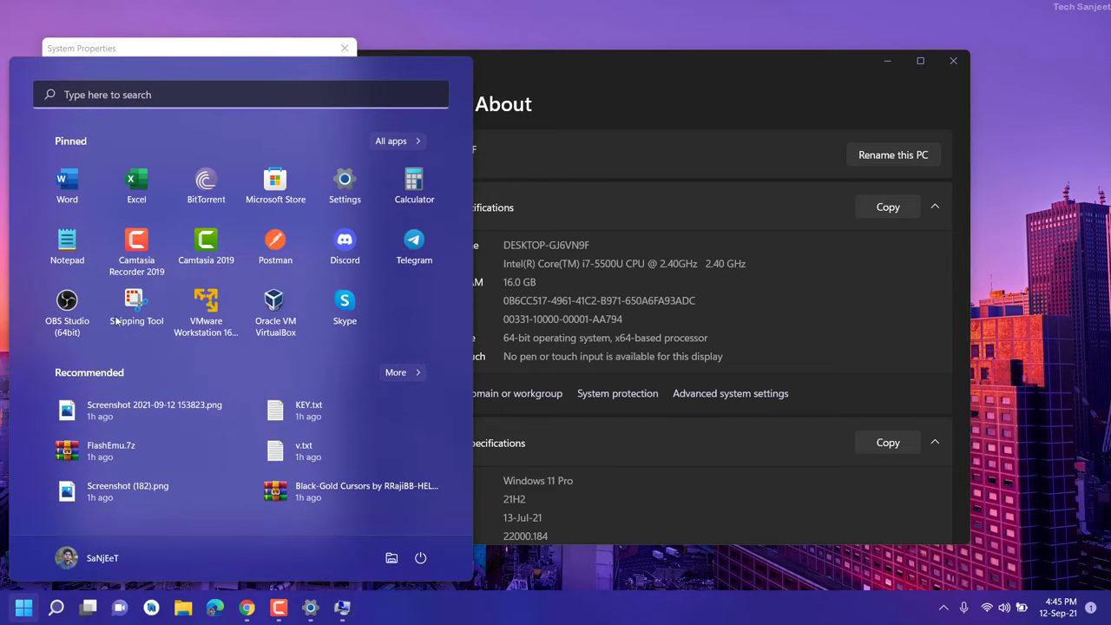
click(414, 184)
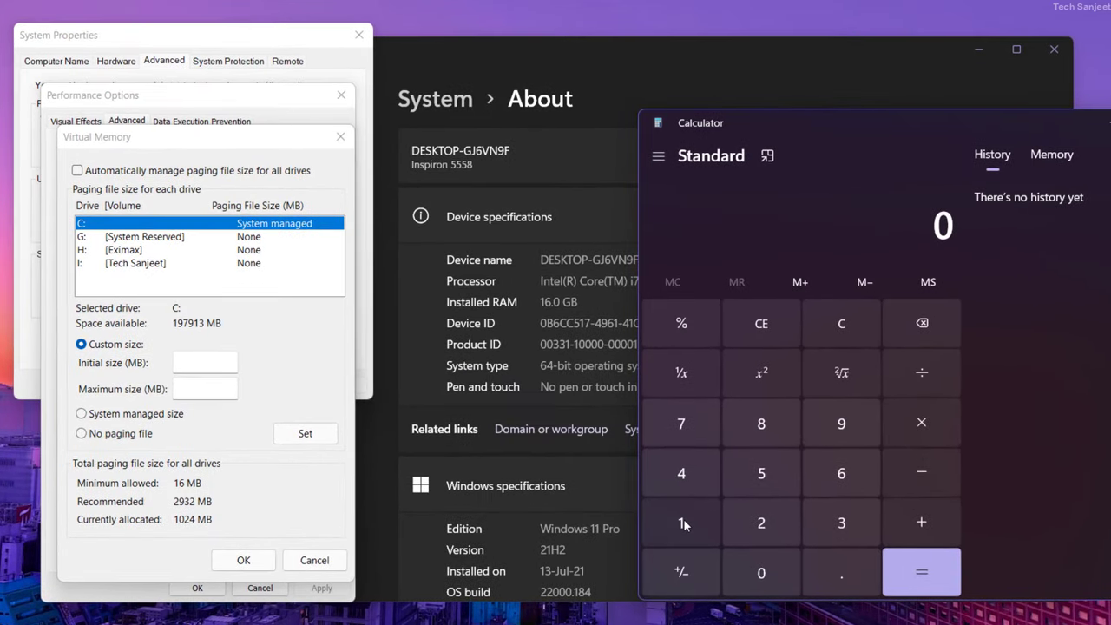
click(684, 521)
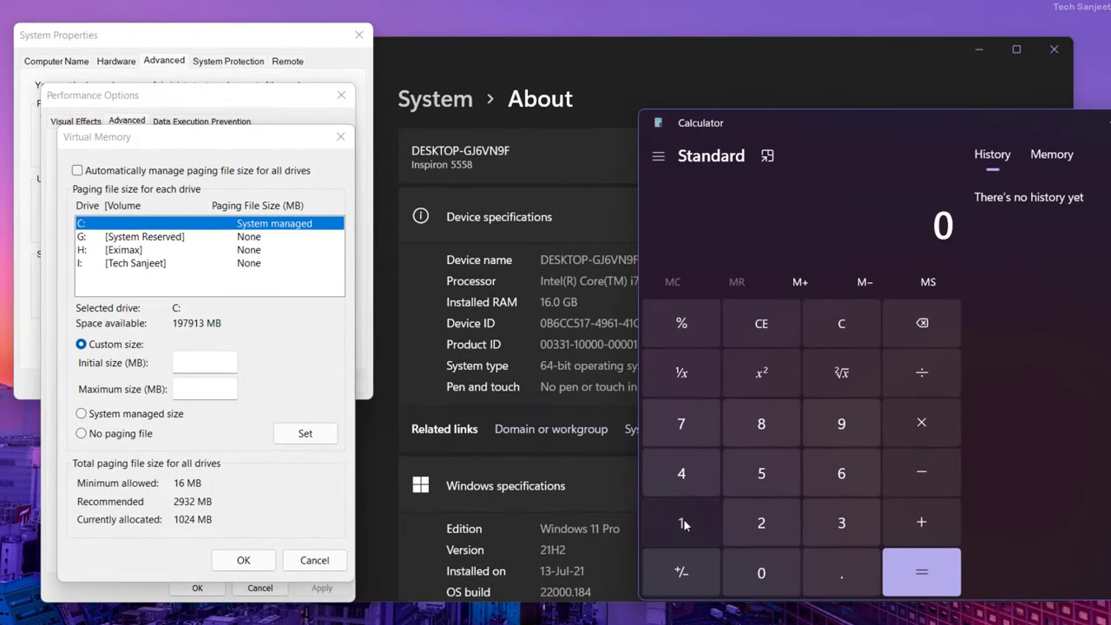
click(769, 575)
click(765, 524)
click(681, 473)
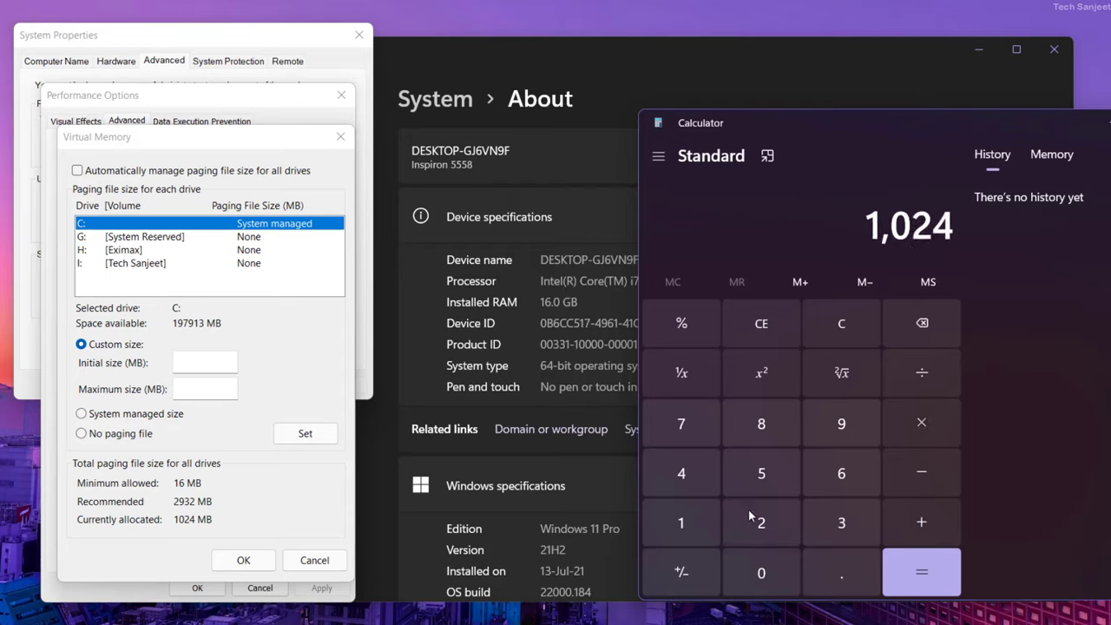
key(asterisk)
key(1)
key(6)
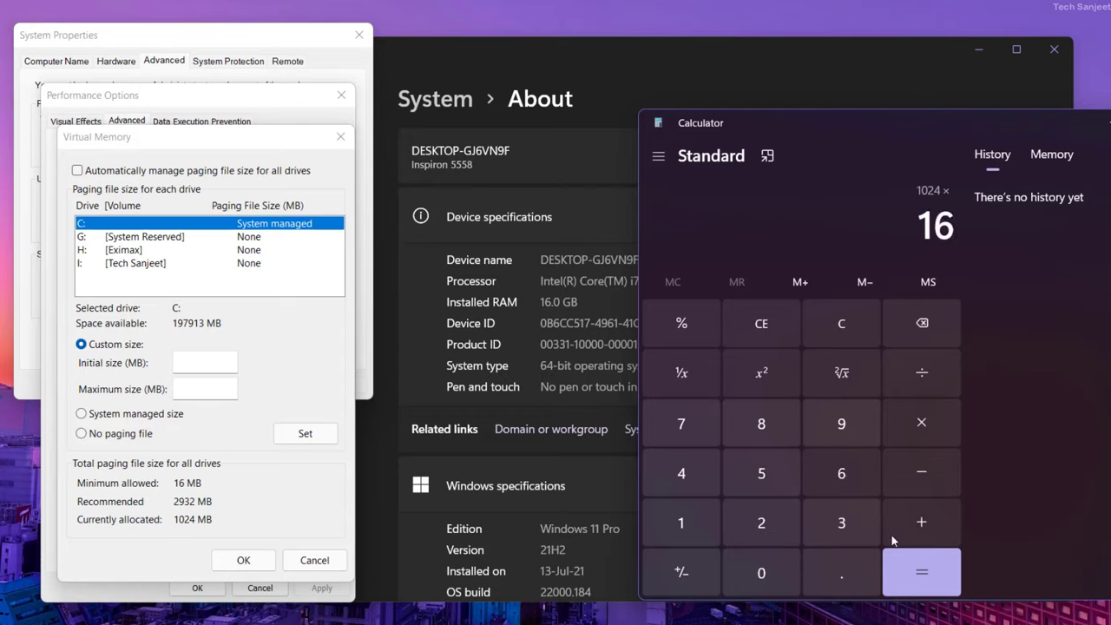
click(918, 573)
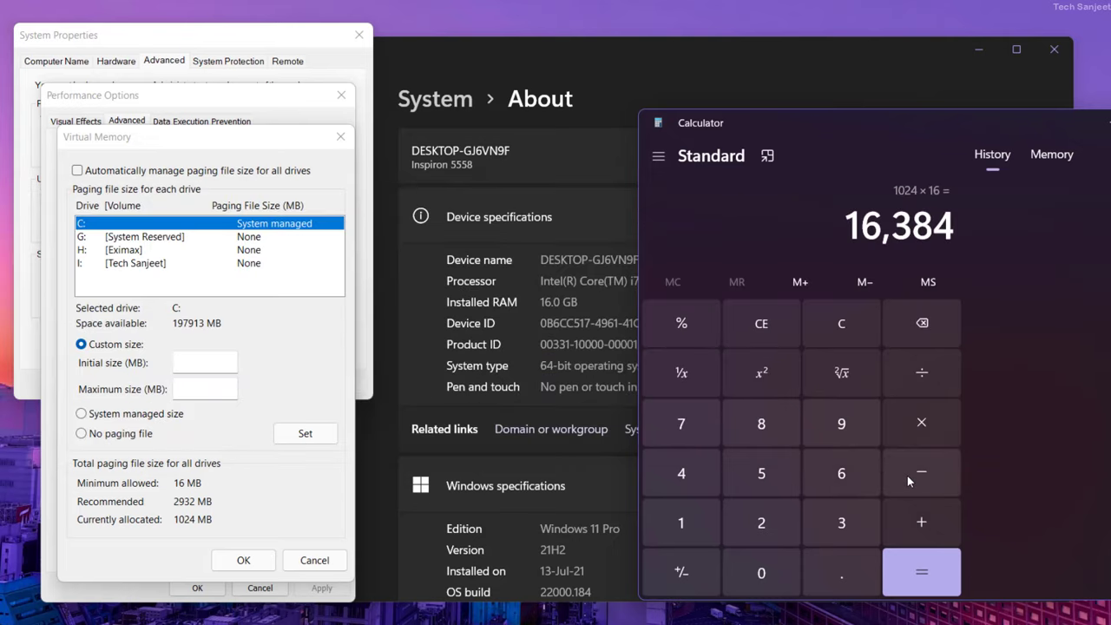
Step: Multiply the calculated RAM size by 1.5 twice and set the paging file's initial size to 36864 MB
click(922, 422)
click(681, 523)
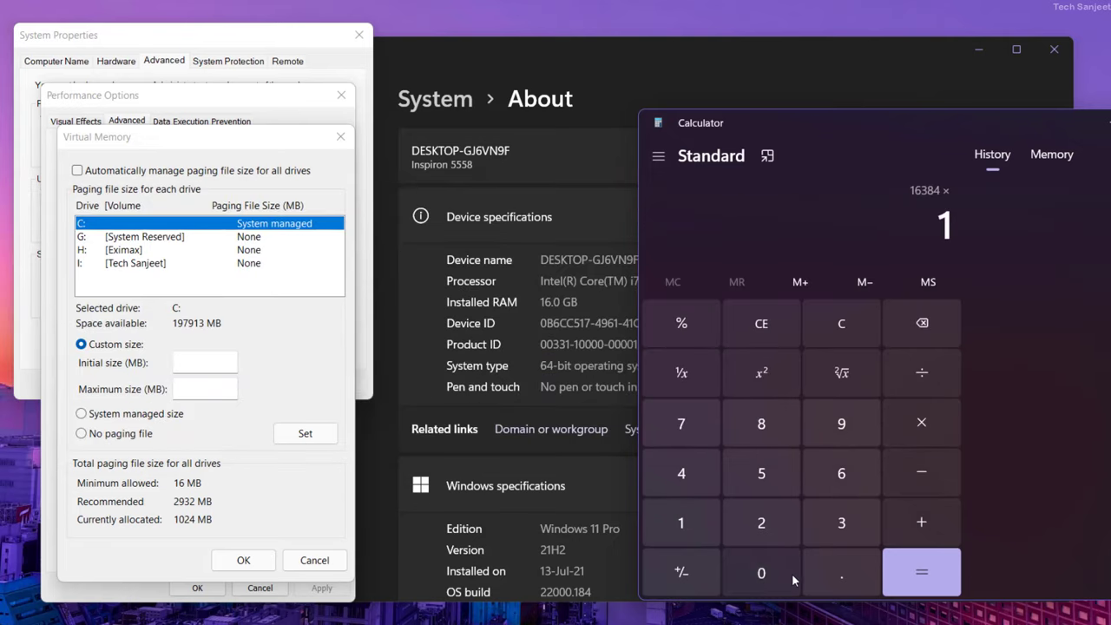
click(841, 573)
click(762, 473)
double_click(922, 572)
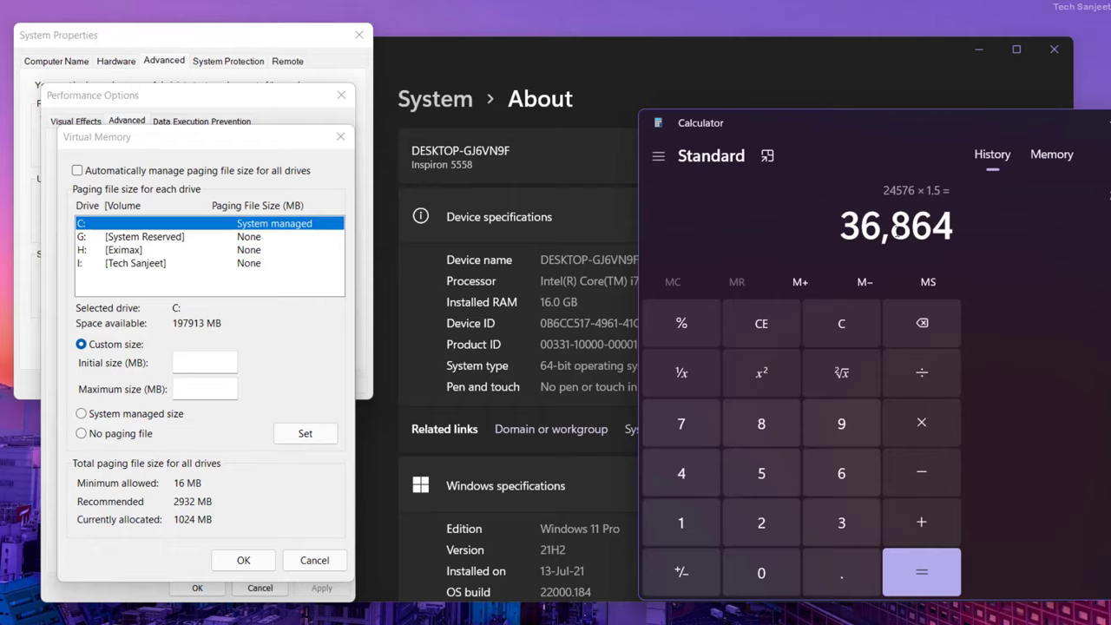
click(210, 363)
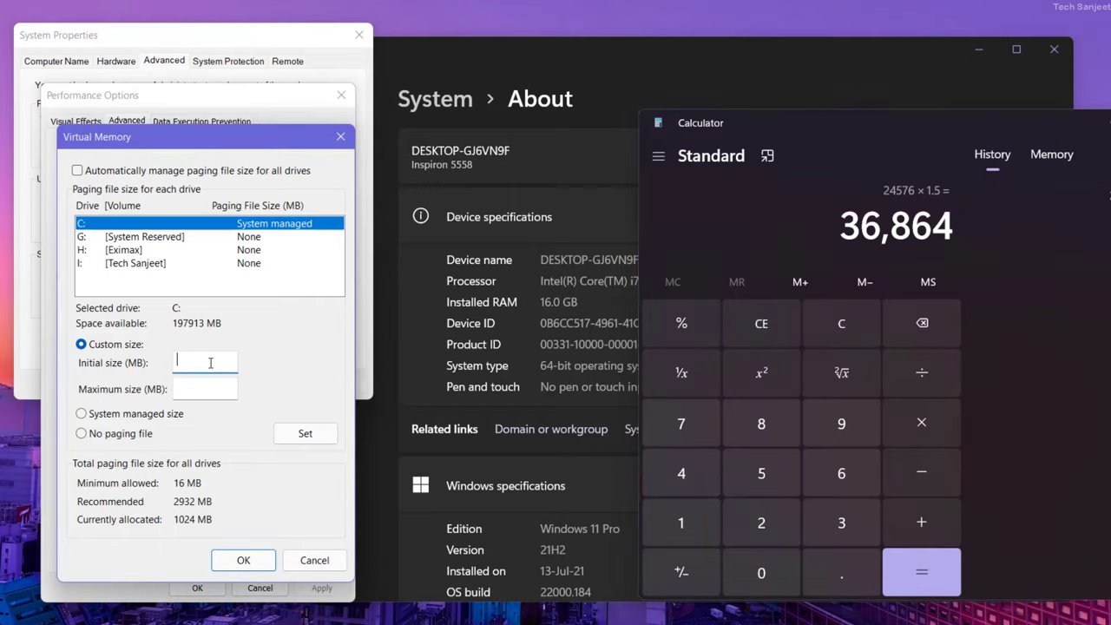
text(36864)
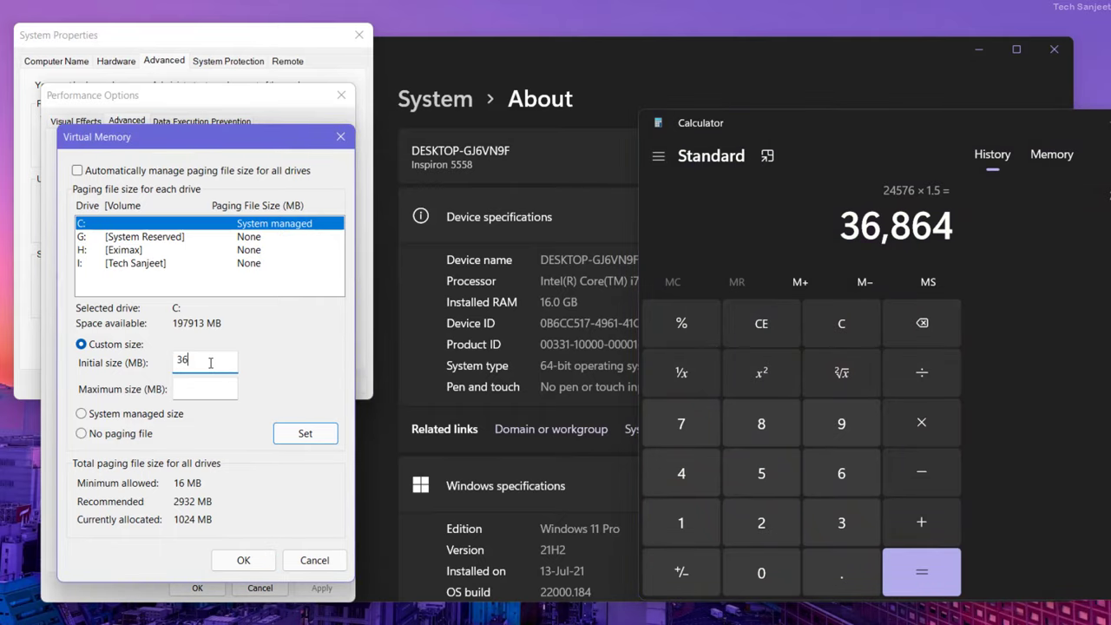
Step: Calculate 1024 × 16 × 3 in Calculator for the maximum paging file size
click(681, 522)
click(762, 573)
click(761, 523)
click(682, 473)
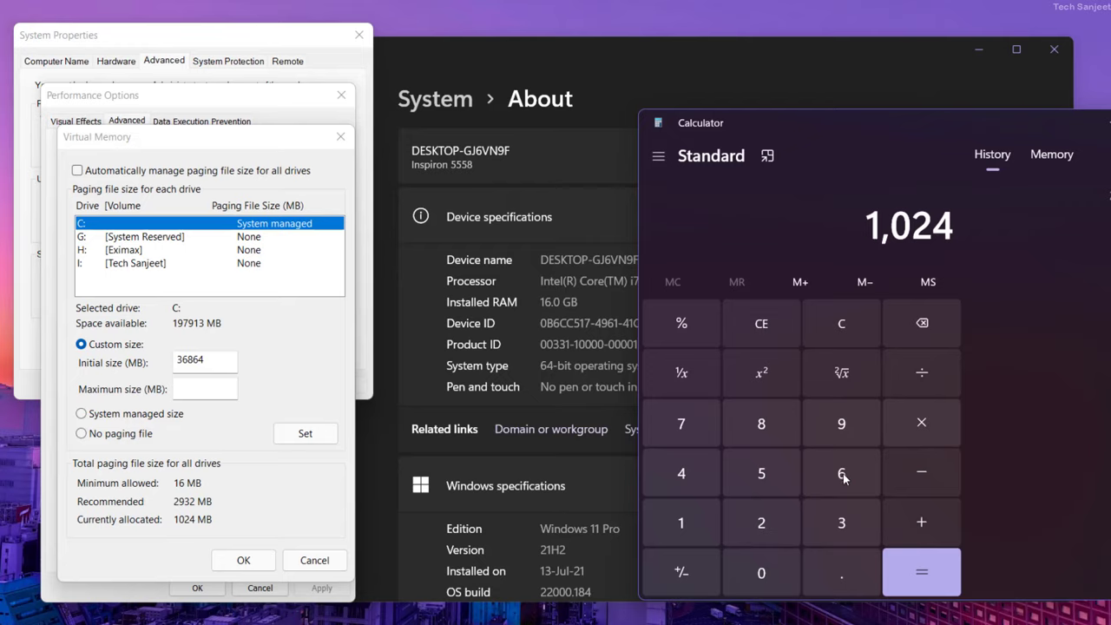
click(921, 423)
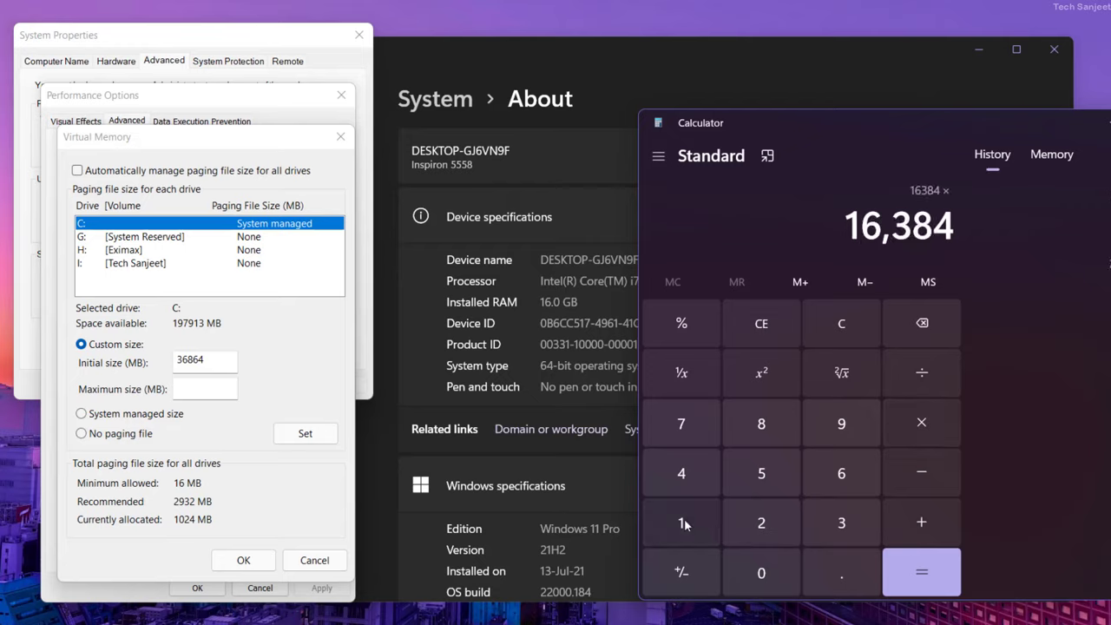
click(835, 521)
click(911, 568)
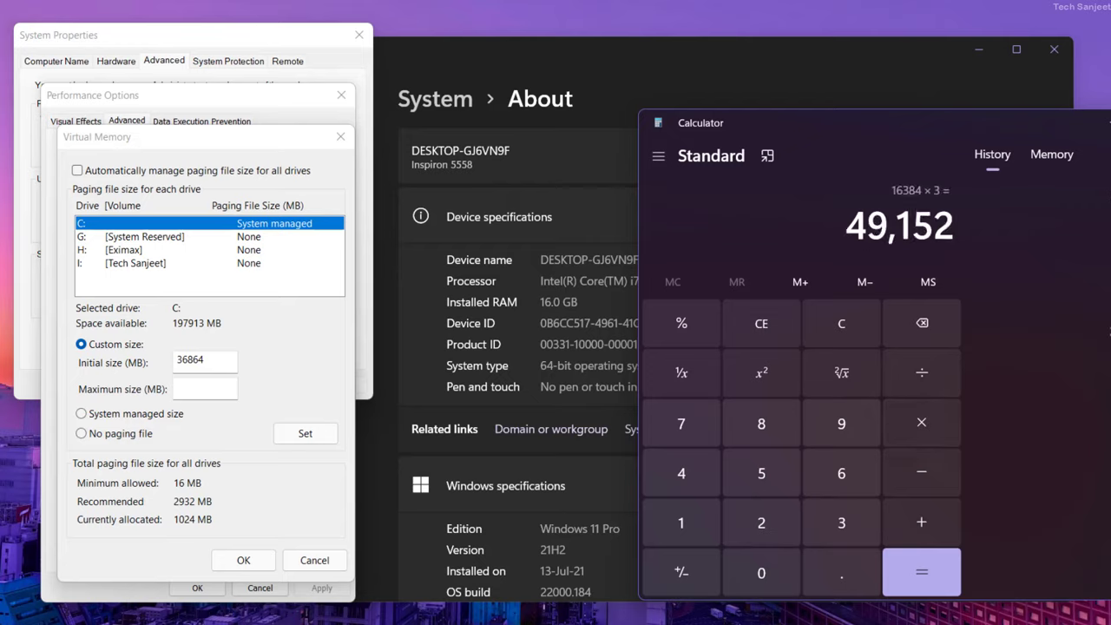
Step: Set the paging file's maximum size on drive C: to 49152 MB, apply the custom size and confirm all open system dialogs
click(335, 340)
text(49152)
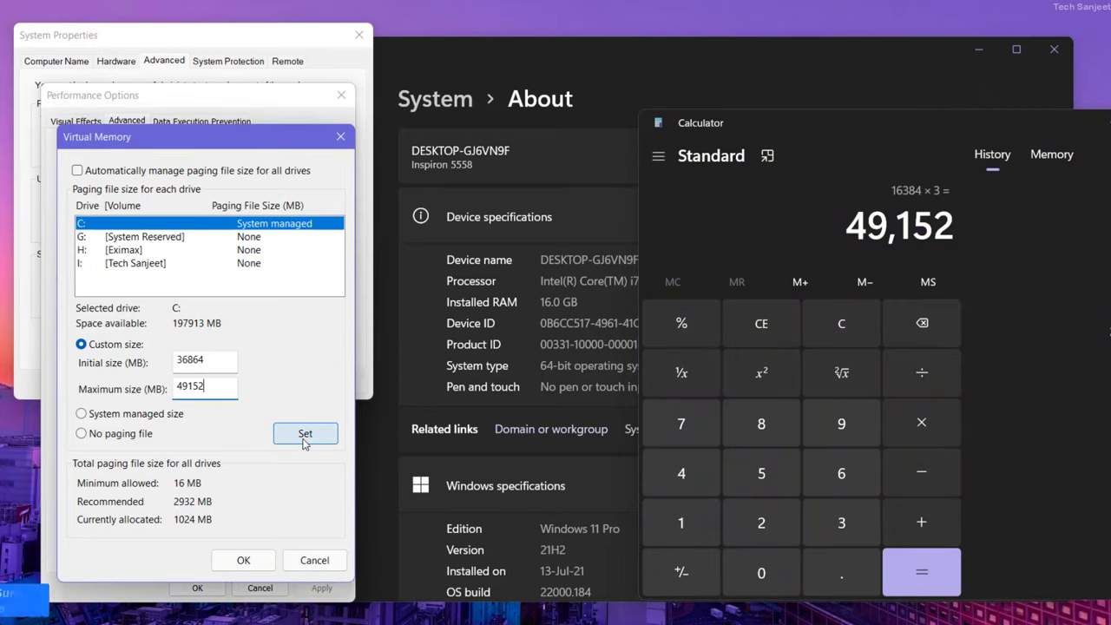
click(304, 434)
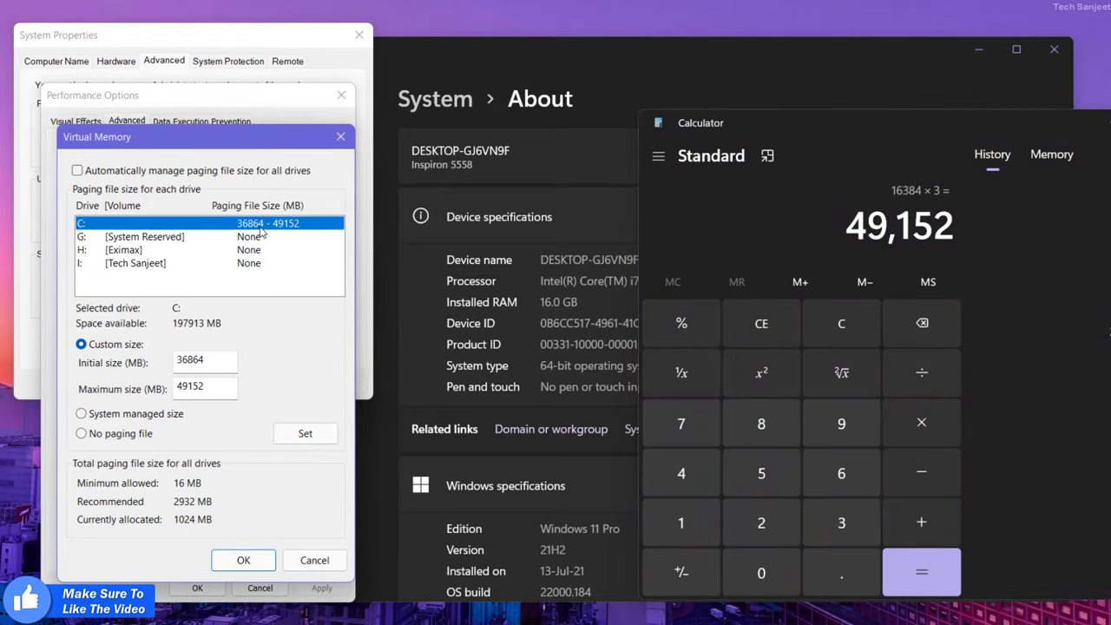
click(238, 560)
click(197, 587)
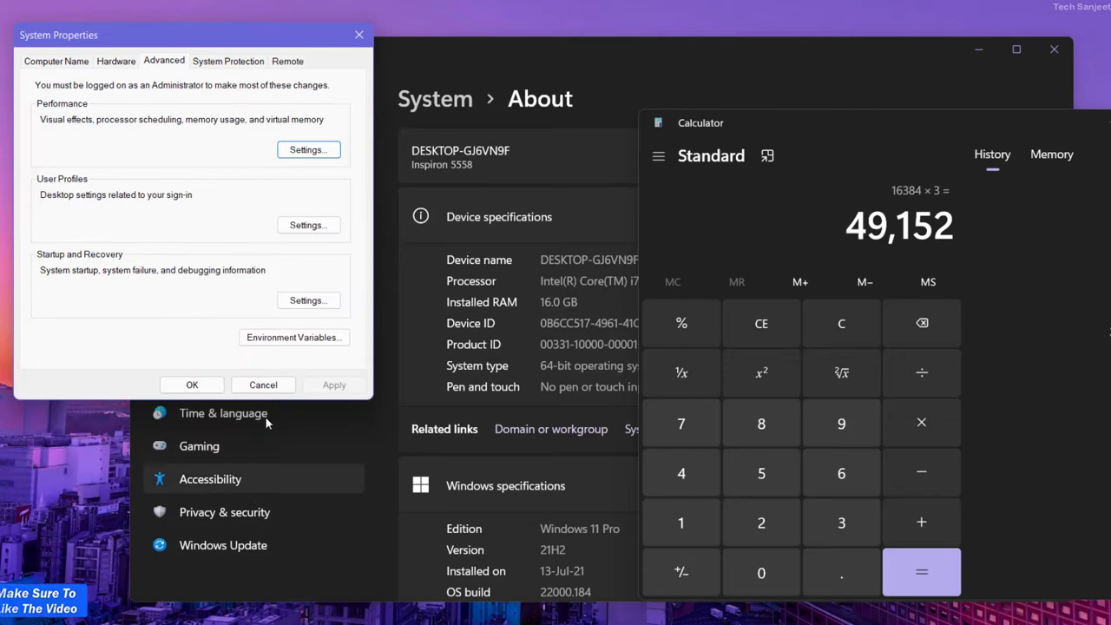
click(200, 386)
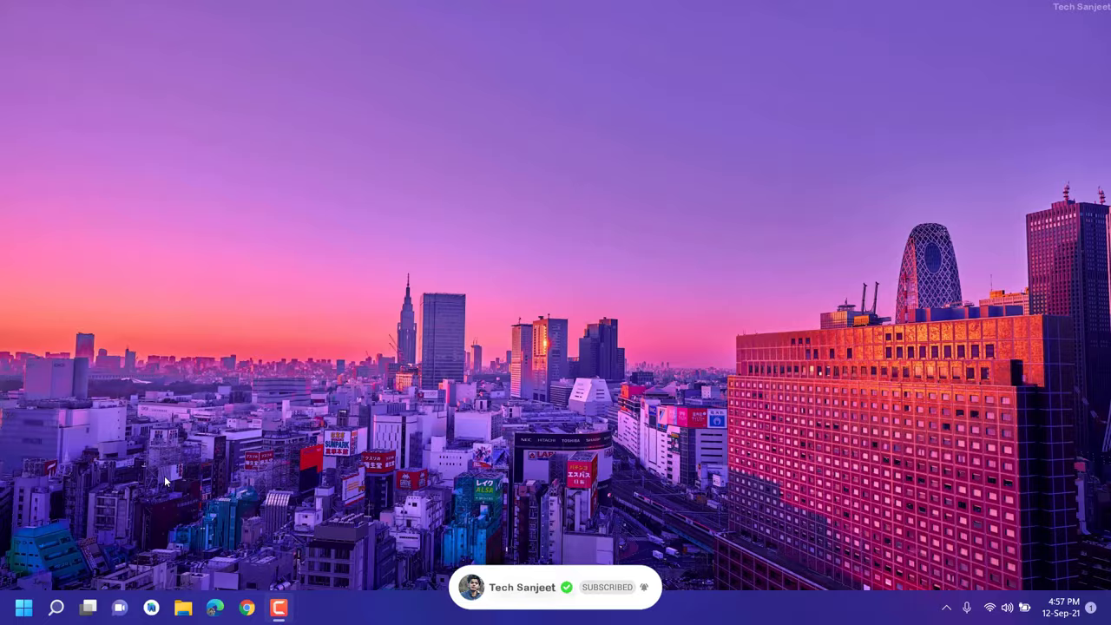
Step: Examine the virtual memory usage under System & reserved for Local Disk (C:) in the storage settings, and close Settings
key(super+i)
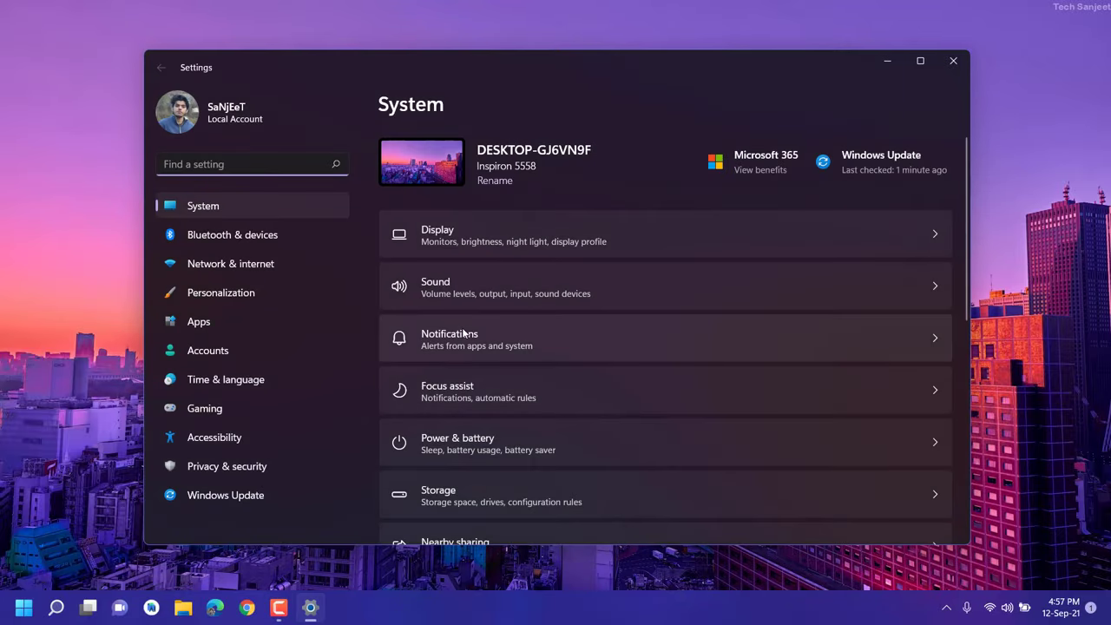
scroll(486, 430, down, 1)
click(540, 424)
scroll(509, 470, down, 5)
scroll(509, 465, down, 2)
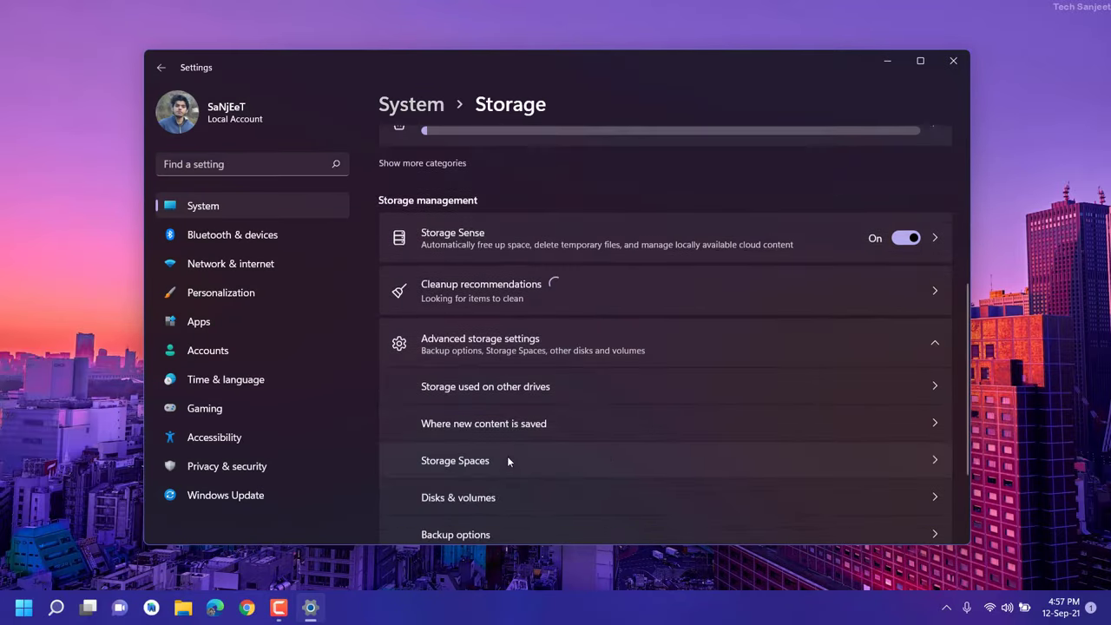
click(533, 392)
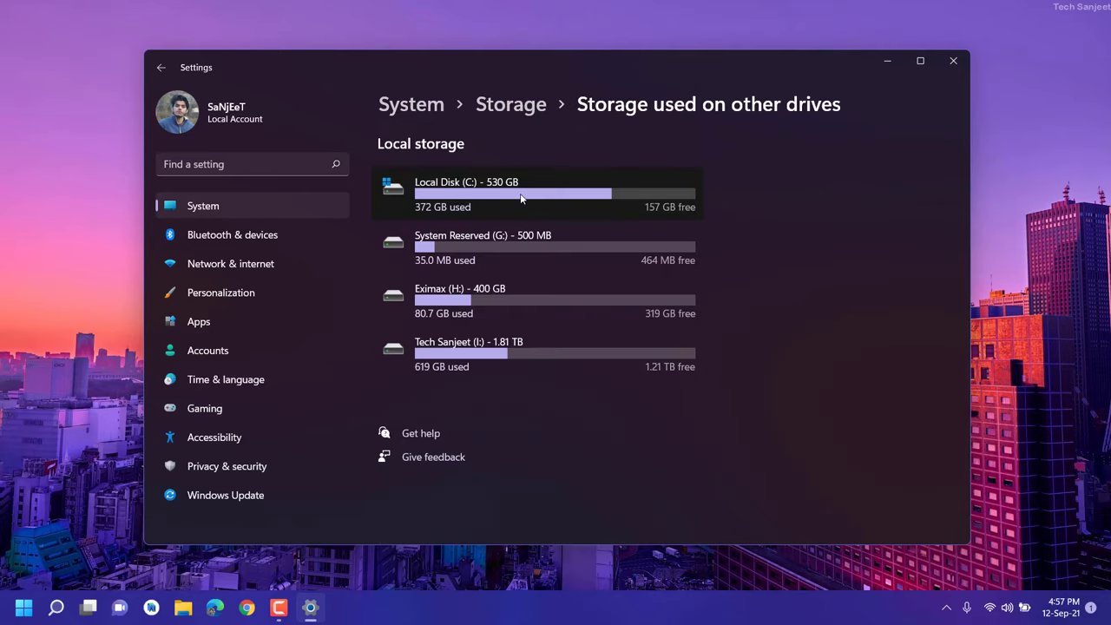
click(521, 198)
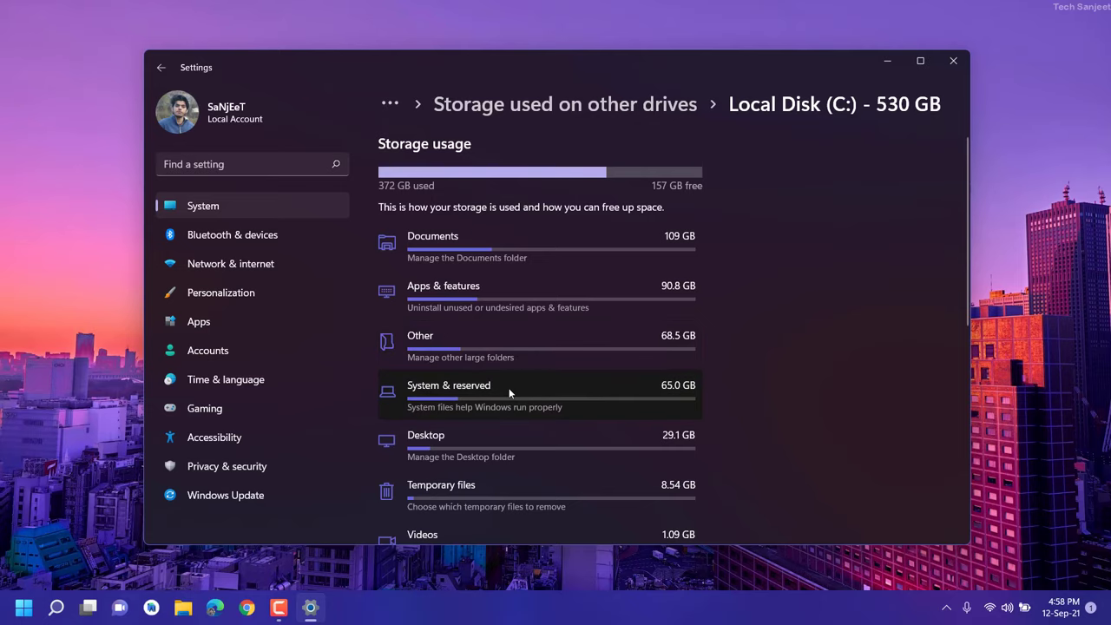
click(511, 393)
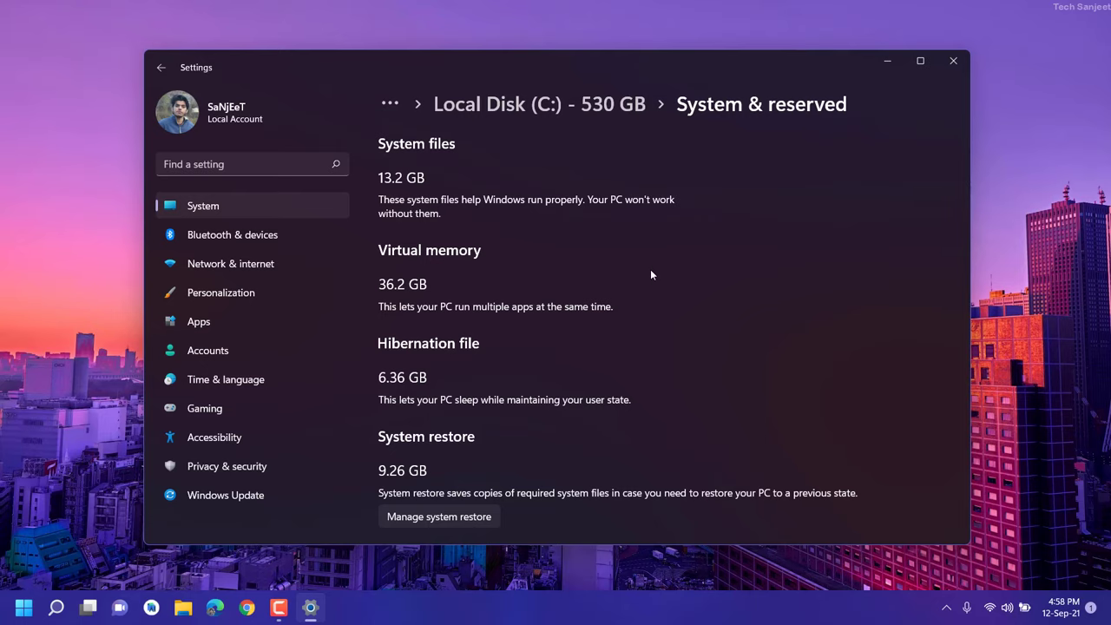
key(alt+F4)
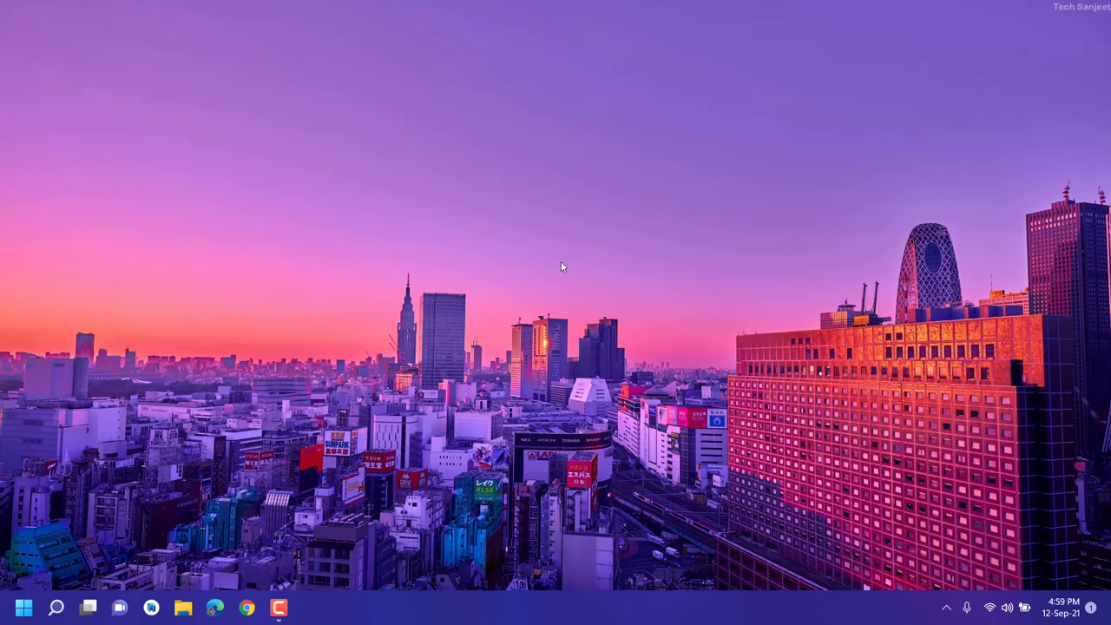